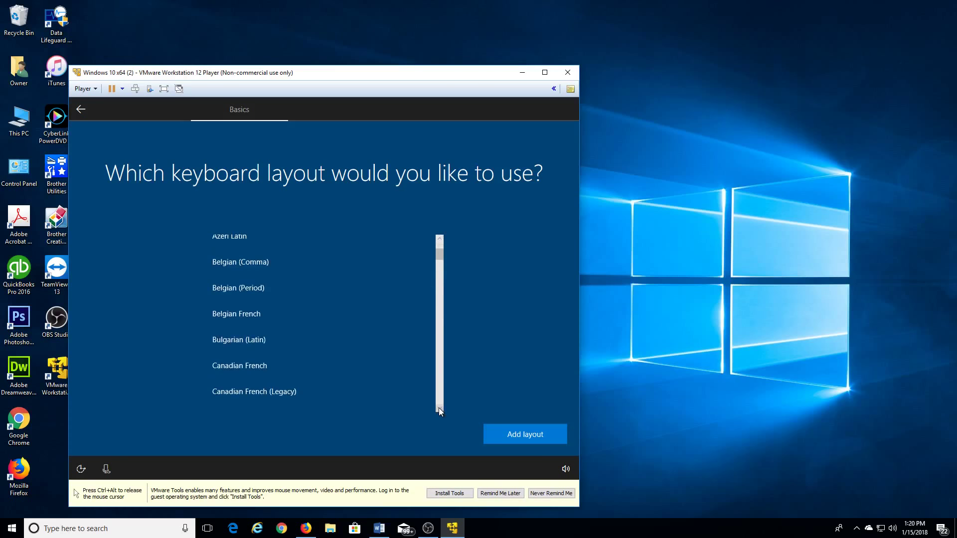
Step: Choose US from the list of additional keyboard layouts and add it to the Windows setup
scroll(439, 410, "down", 3)
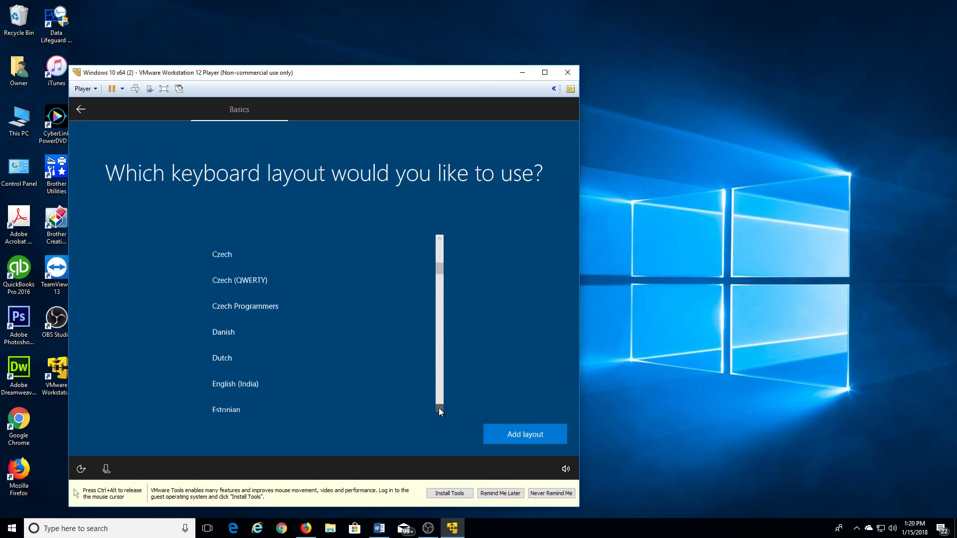
left_click(438, 408)
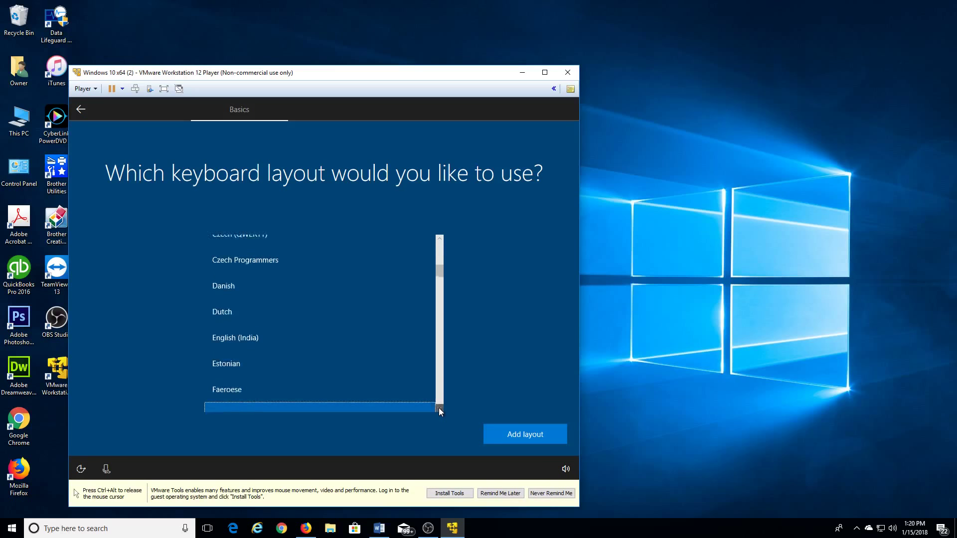
scroll(439, 408, "down", 3)
scroll(439, 408, "down", 3)
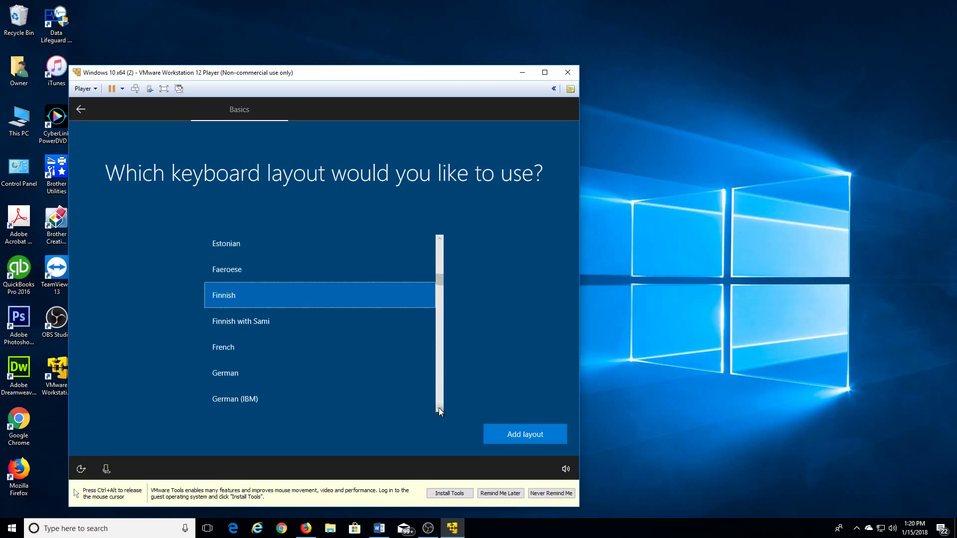
scroll(439, 408, "down", 5)
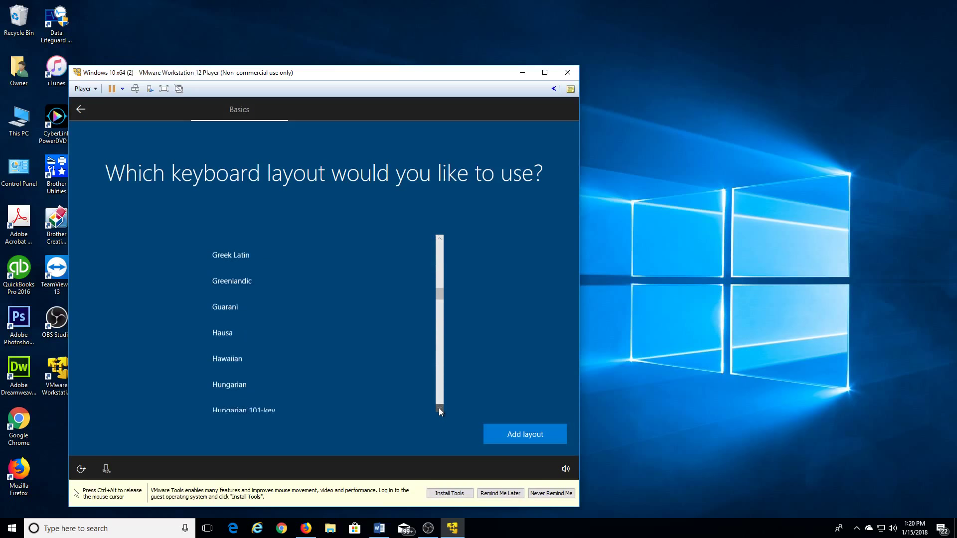
scroll(439, 407, "down", 3)
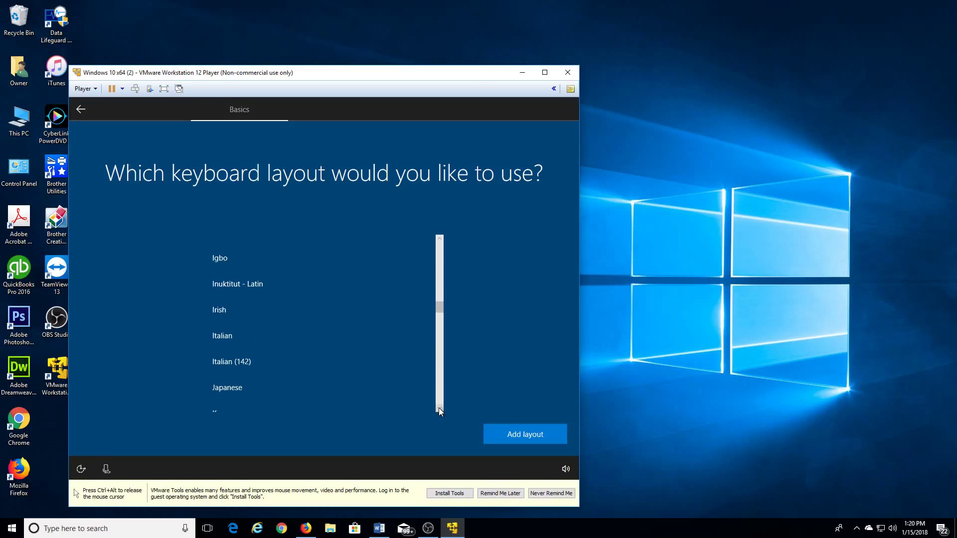
scroll(439, 408, "down", 8)
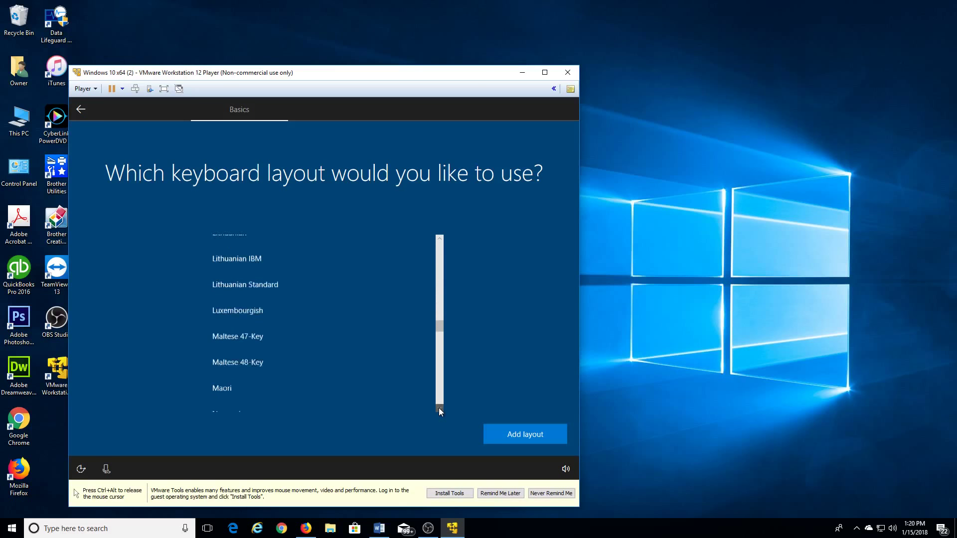
scroll(439, 408, "down", 5)
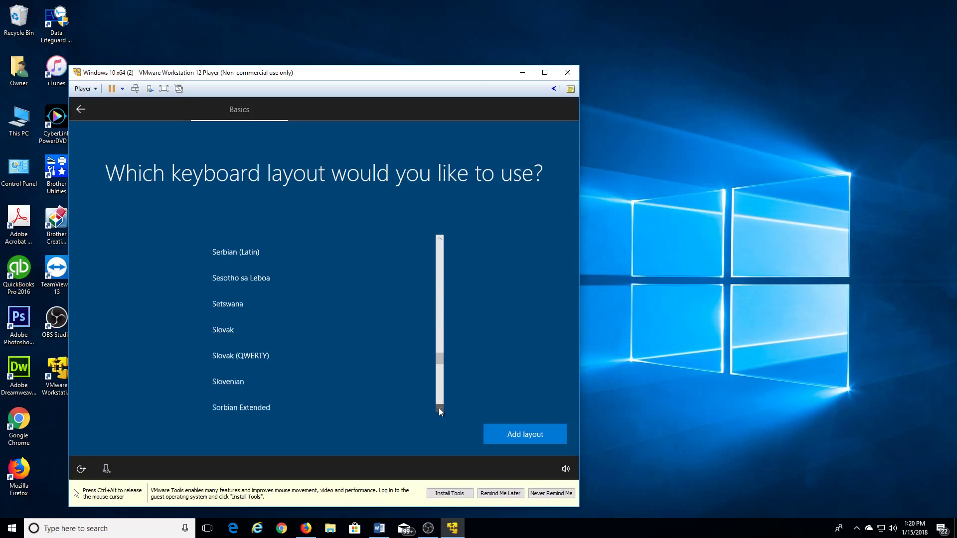
scroll(439, 408, "down", 8)
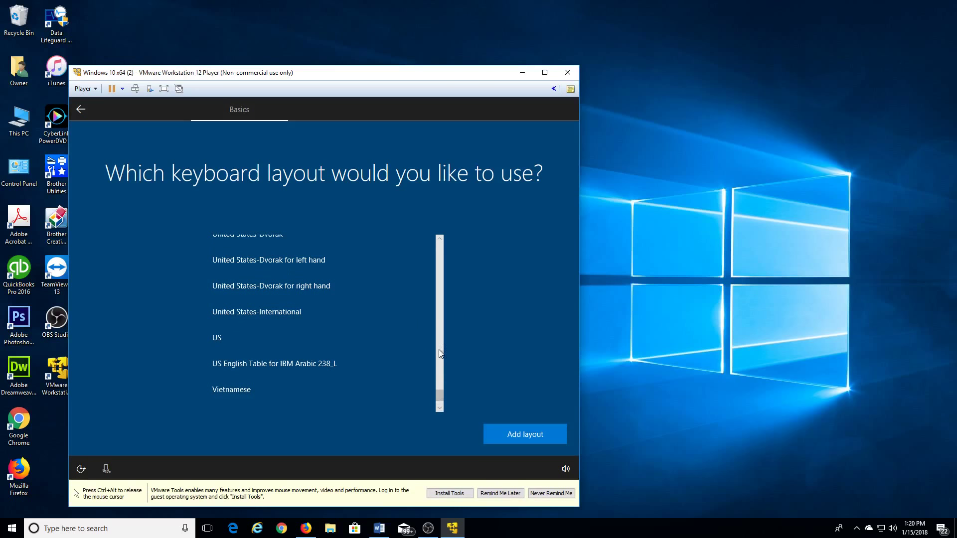
left_click(439, 240)
left_click(440, 240)
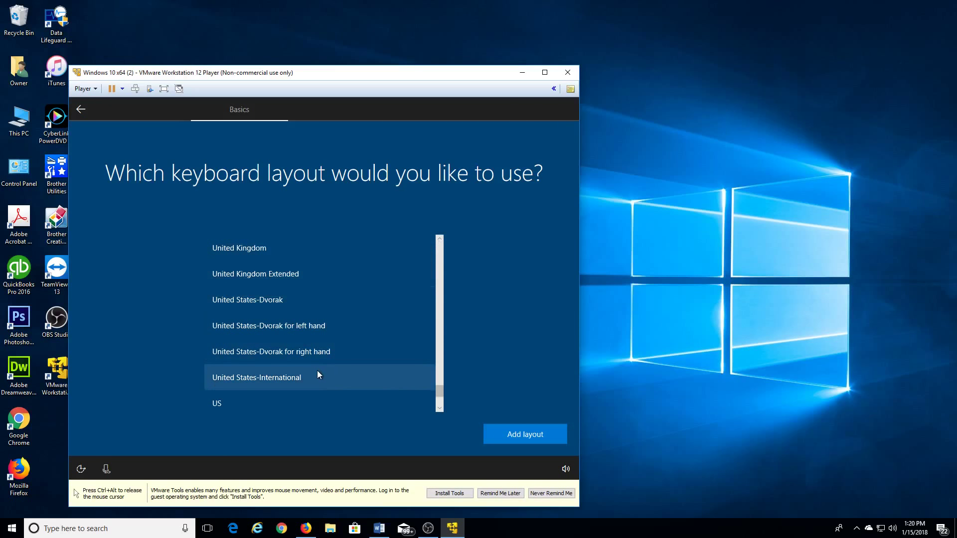
left_click(275, 402)
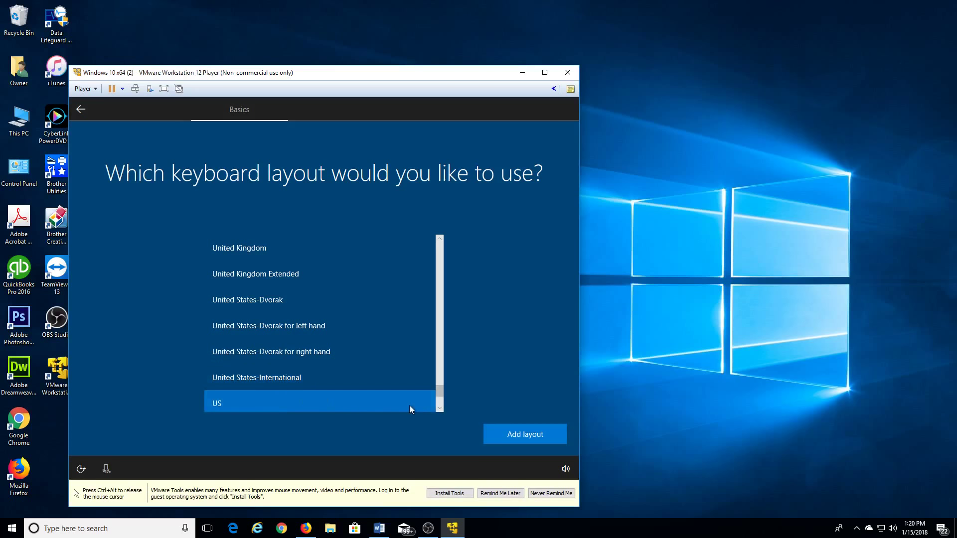
left_click(509, 436)
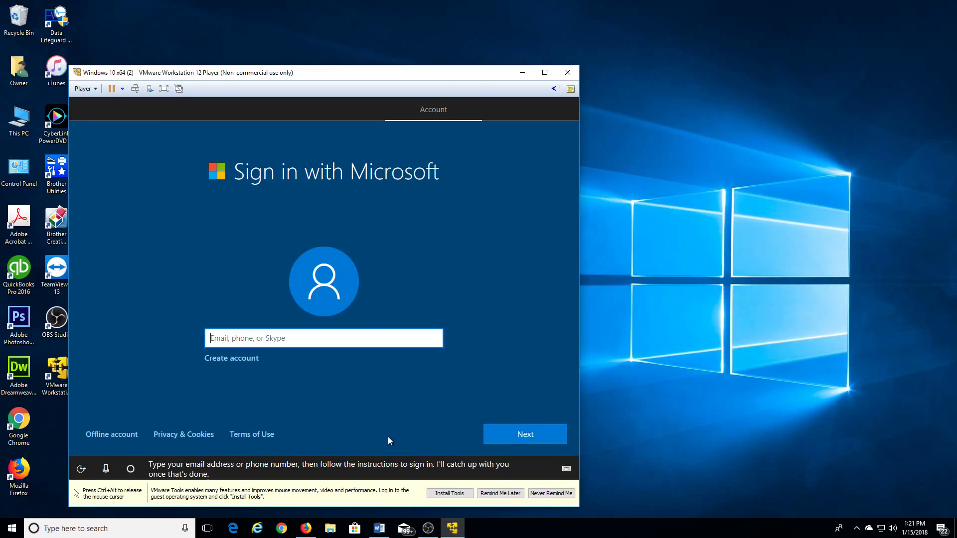
Step: Choose an offline account, decline signing in with Microsoft, and mute Cortana's microphone
left_click(121, 439)
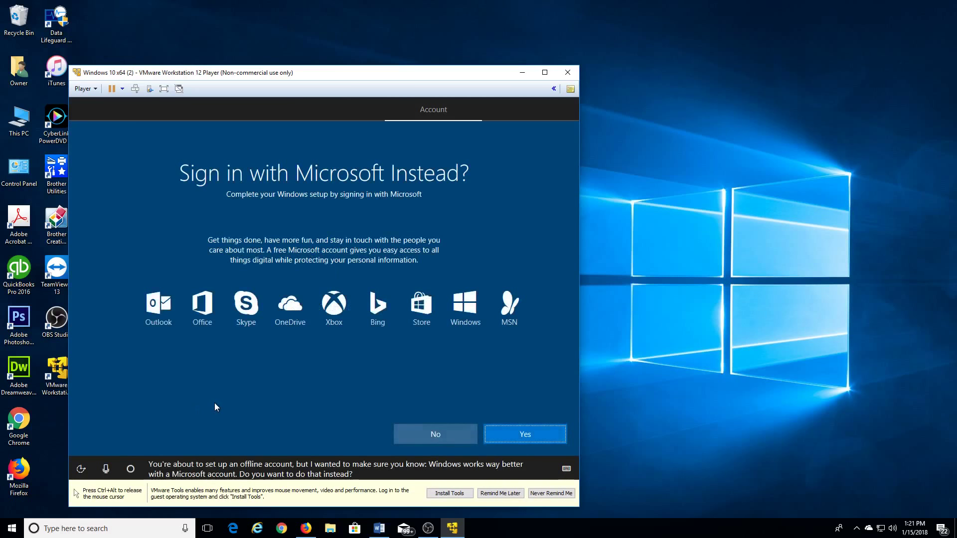
left_click(434, 434)
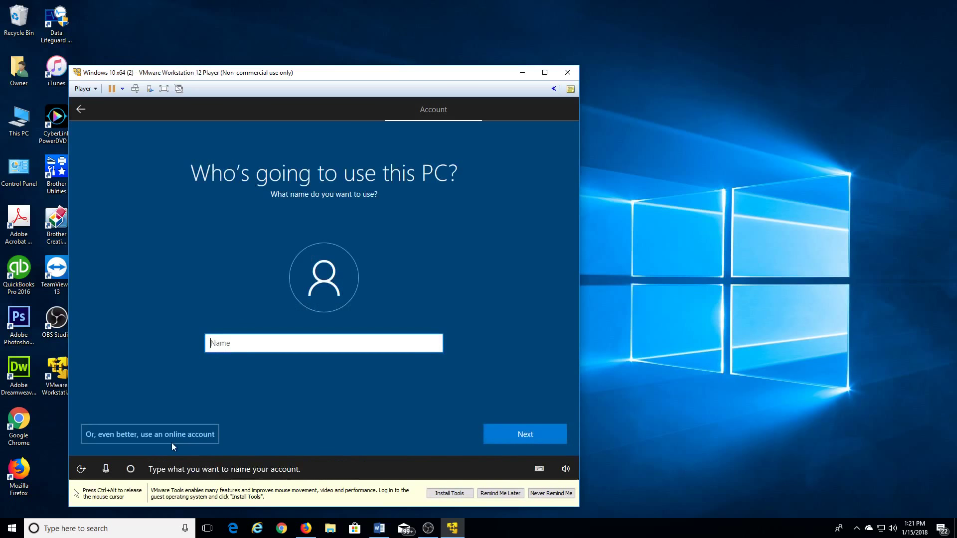
left_click(106, 470)
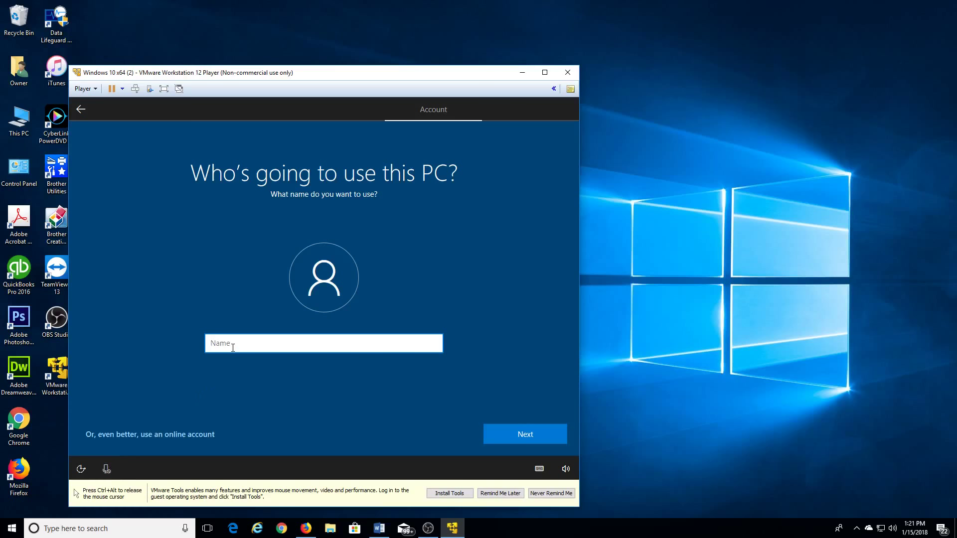
Step: Name the PC's user account Owner and continue with a blank password
type("Owner")
left_click(519, 433)
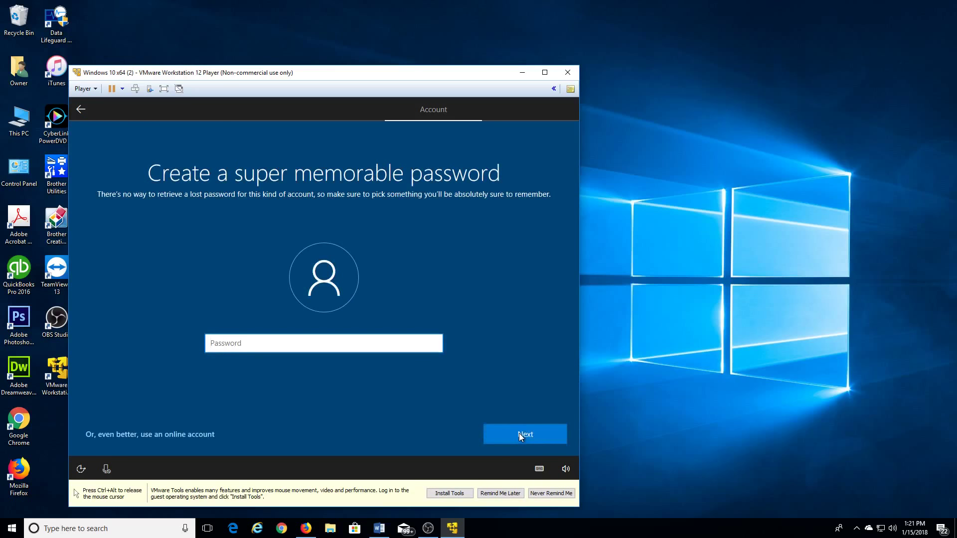
left_click(519, 434)
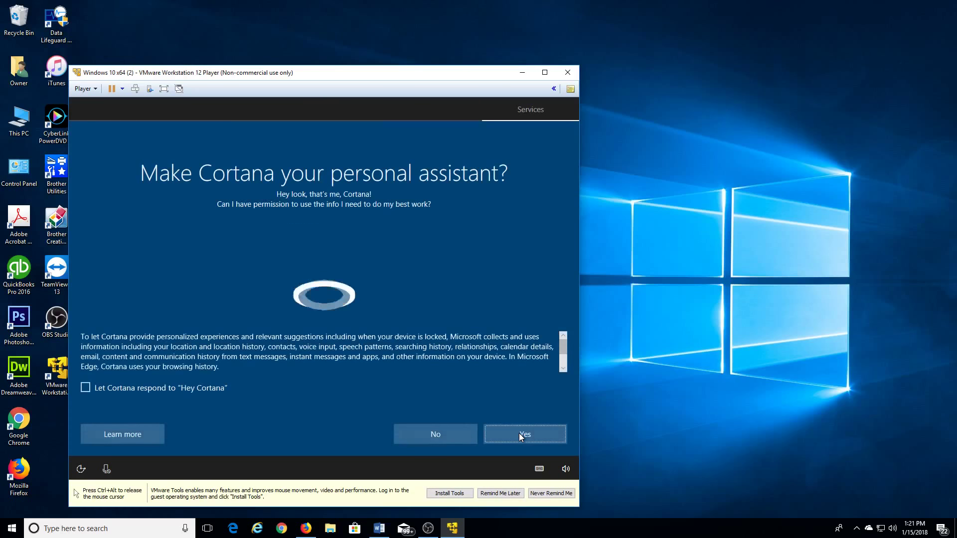
Step: Accept Cortana as personal assistant and accept the default privacy settings for the device
left_click(516, 431)
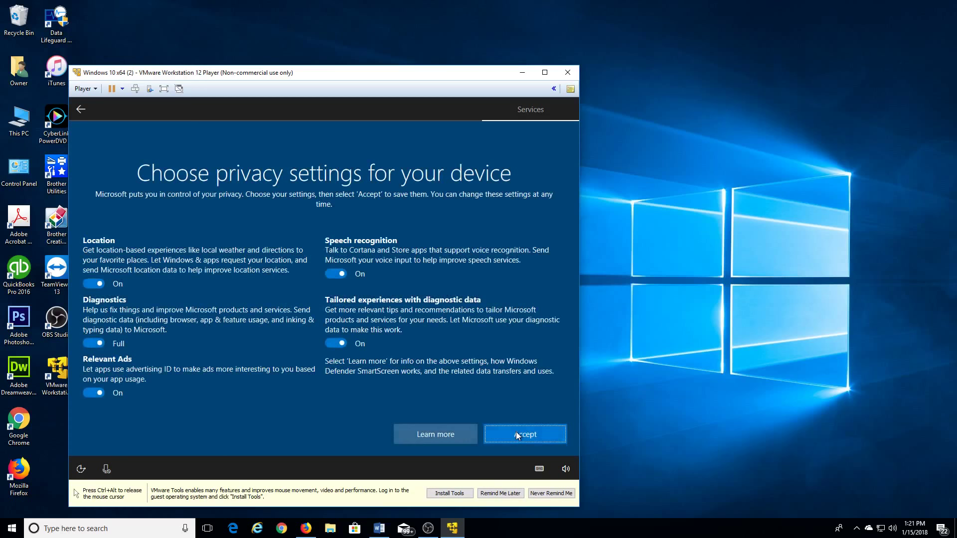
left_click(518, 435)
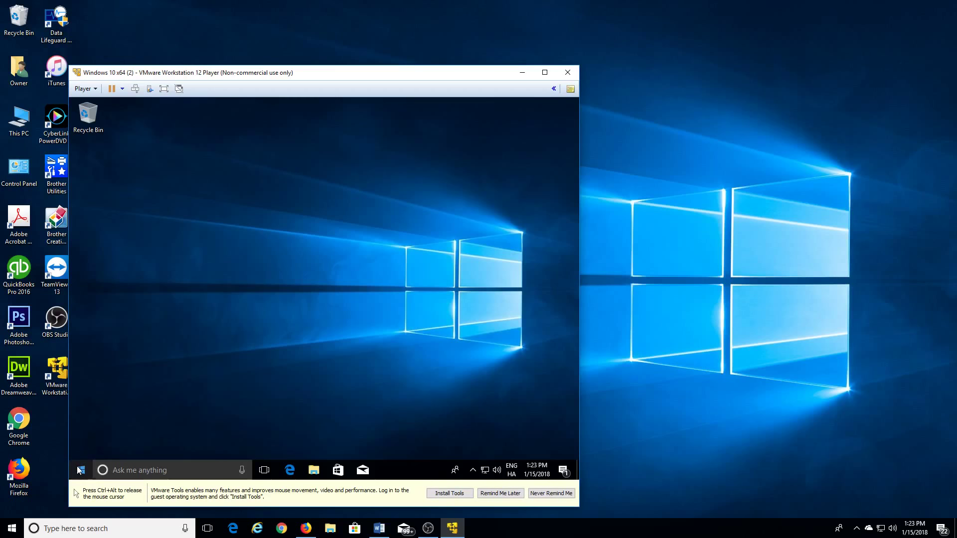
Step: Open the virtual machine's System information and examine its device and Windows specifications
right_click(80, 470)
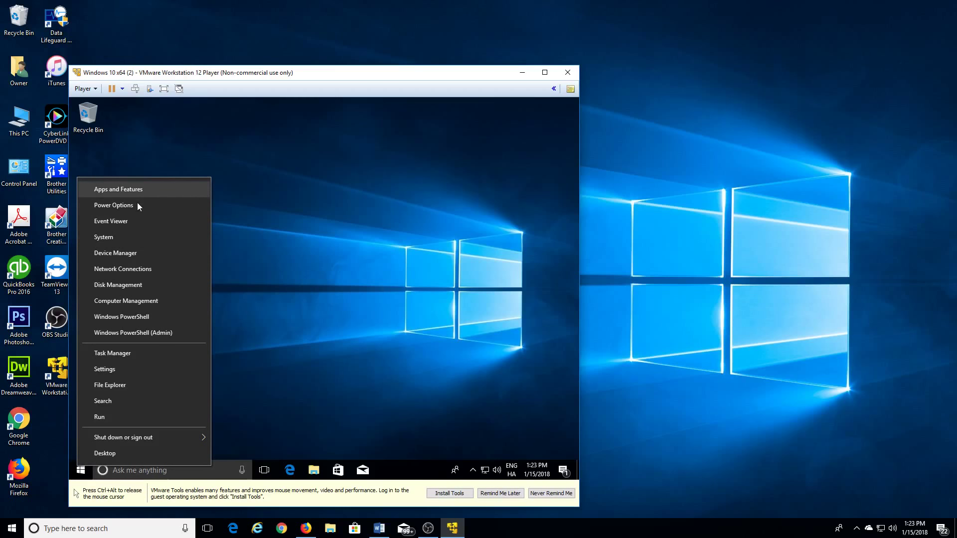
left_click(132, 237)
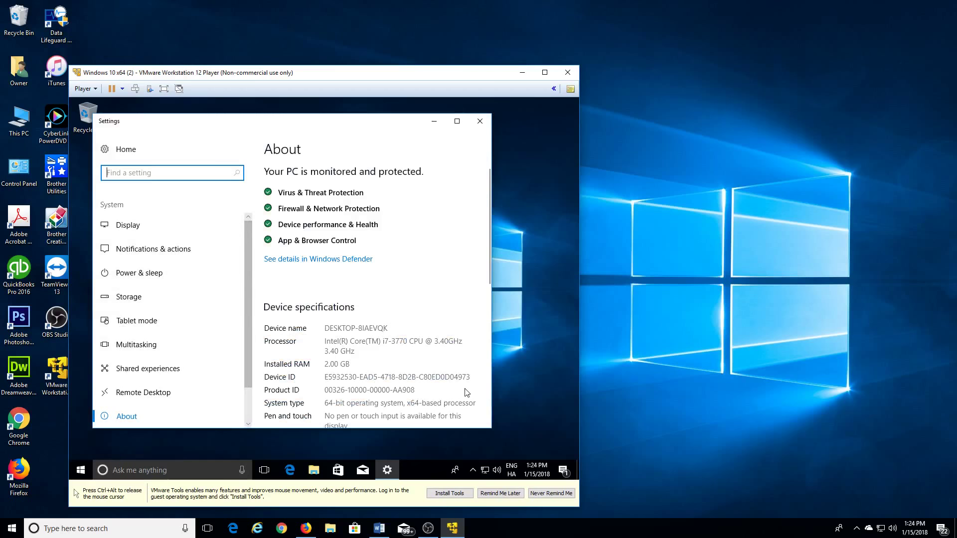
left_click_drag(487, 279, 489, 313)
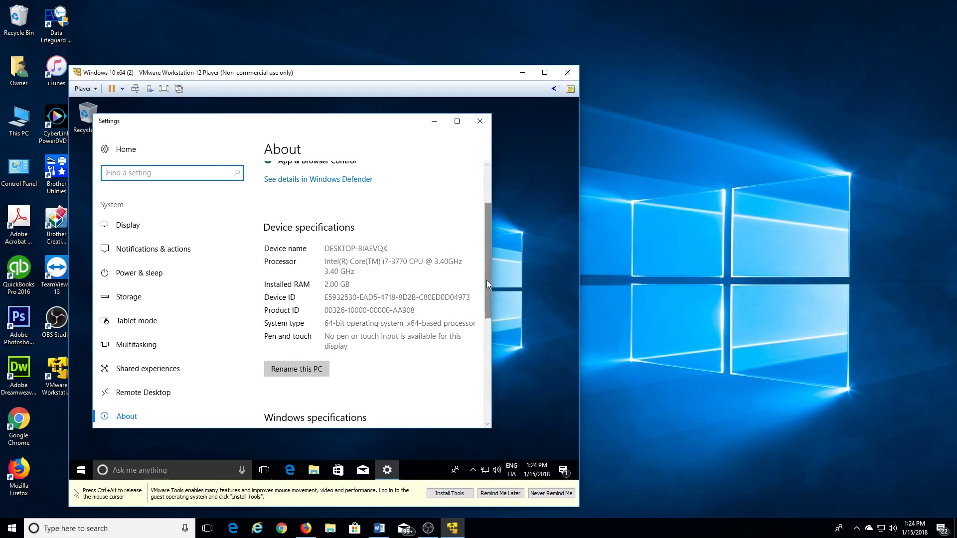
left_click_drag(488, 280, 487, 338)
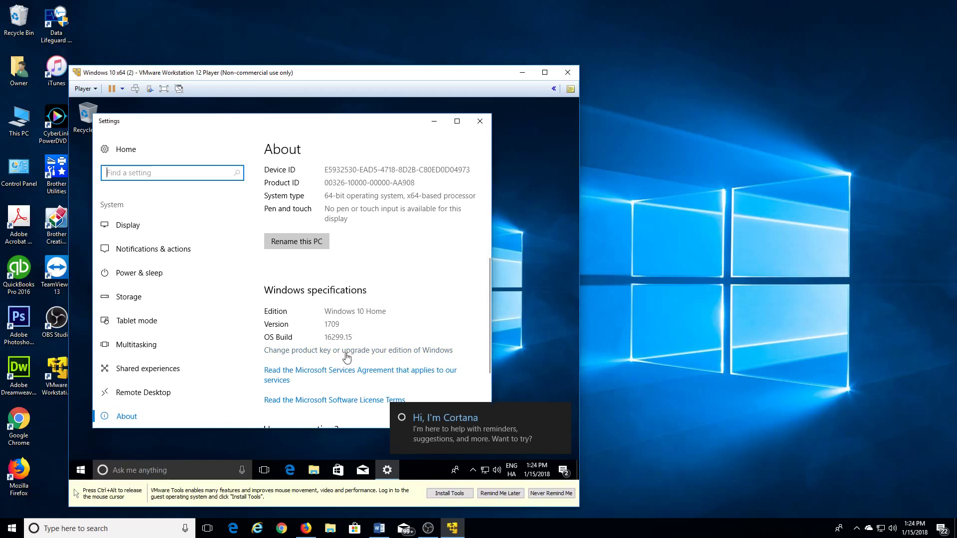
Step: Review the virtual machine's hardware in Device Manager, and close it along with the Settings window
right_click(84, 471)
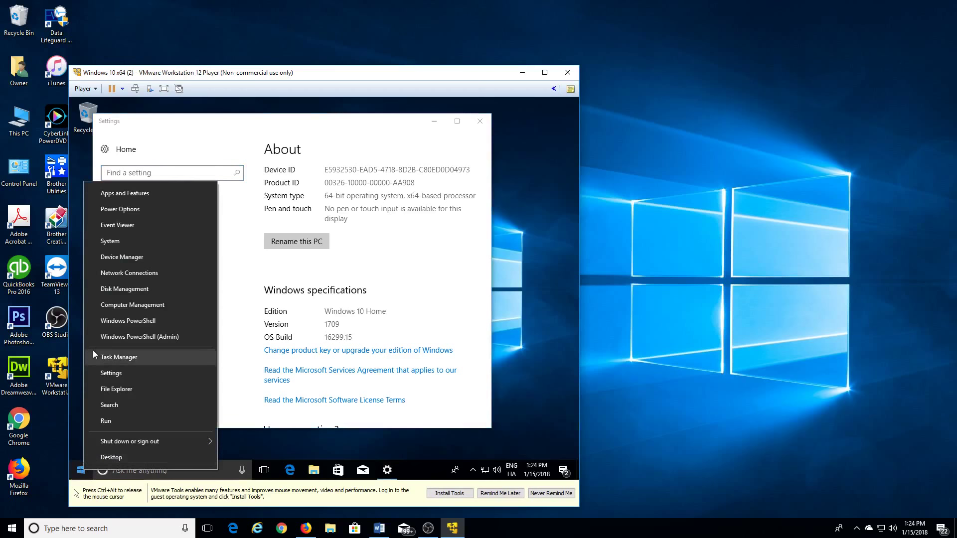
left_click(123, 256)
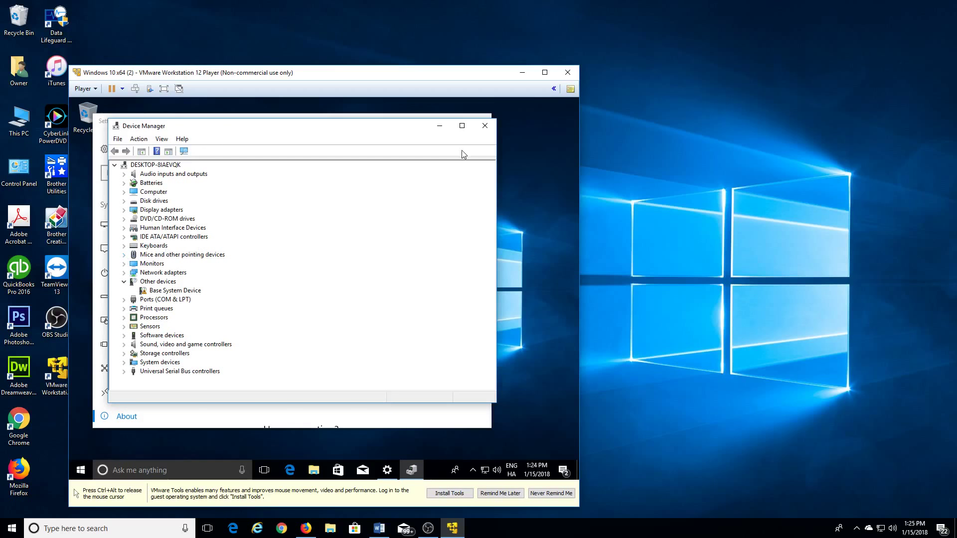
left_click(485, 128)
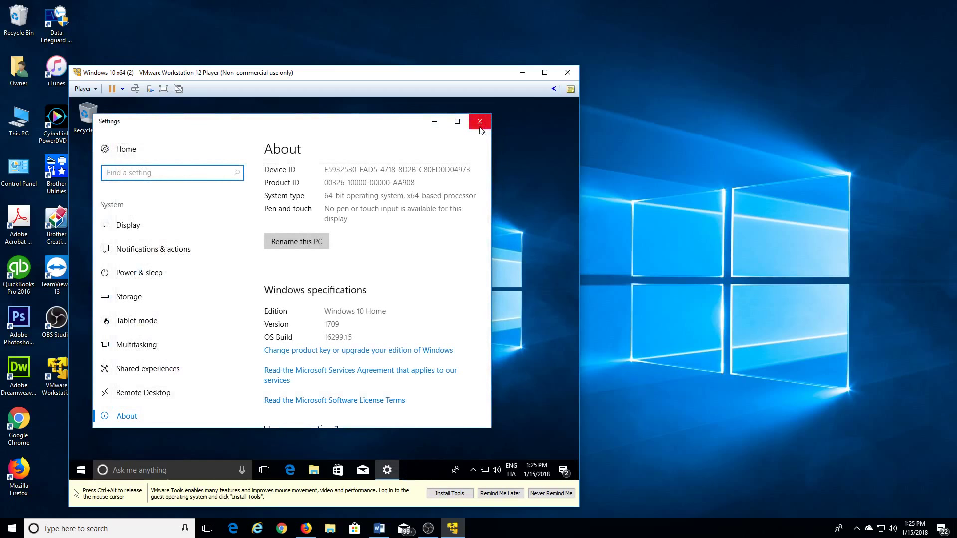
left_click(480, 122)
left_click_drag(99, 141, 233, 98)
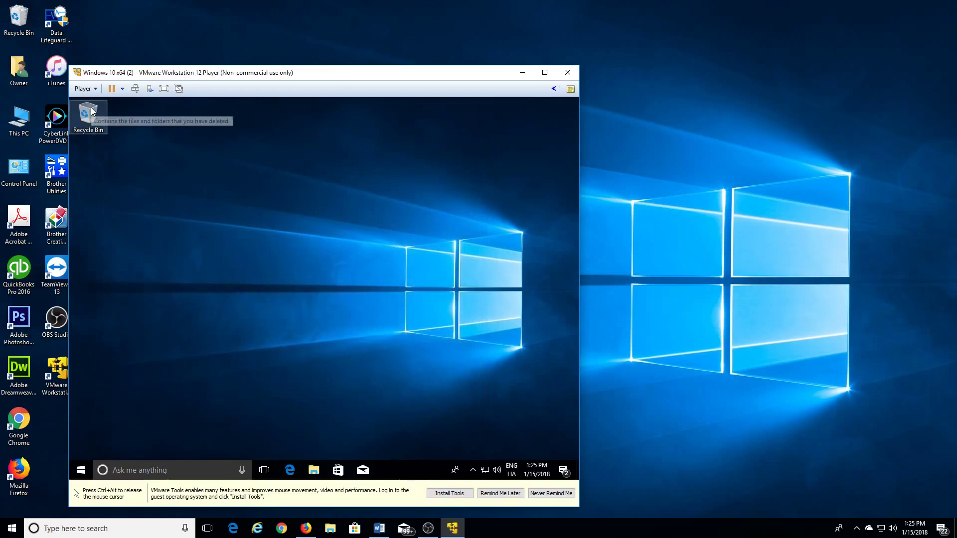
Step: Release the pointer from the virtual machine and shut down the guest, confirming the power-off
key("ctrl+alt")
left_click(93, 88)
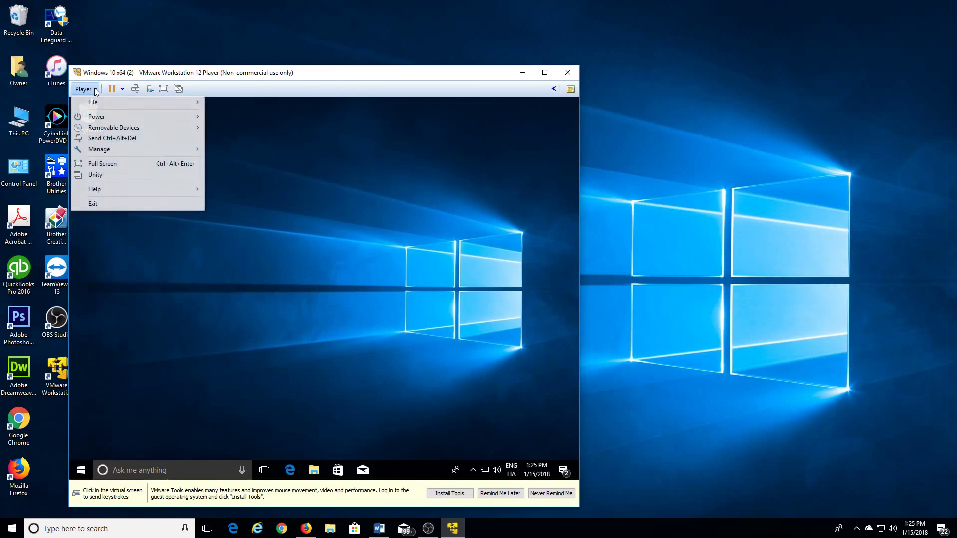
mouse_move(143, 115)
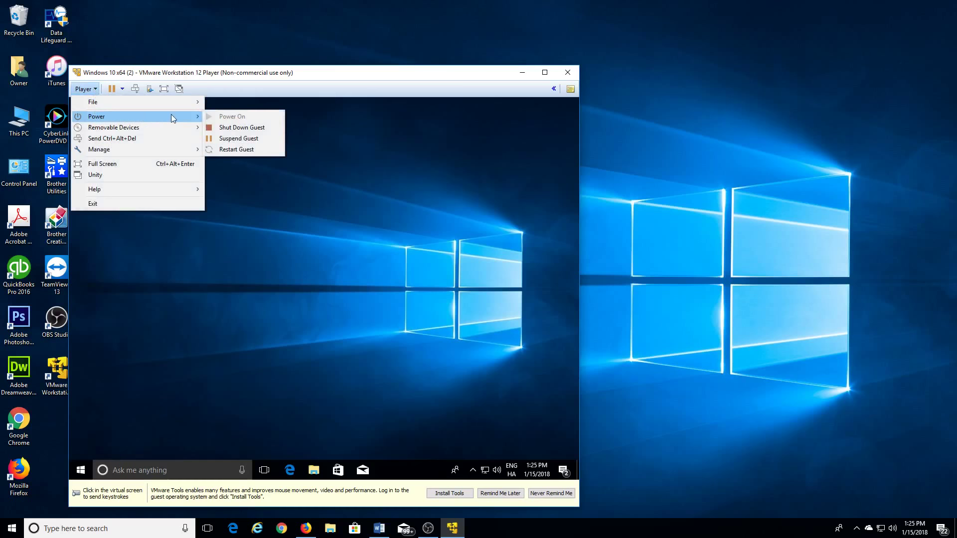
left_click(235, 127)
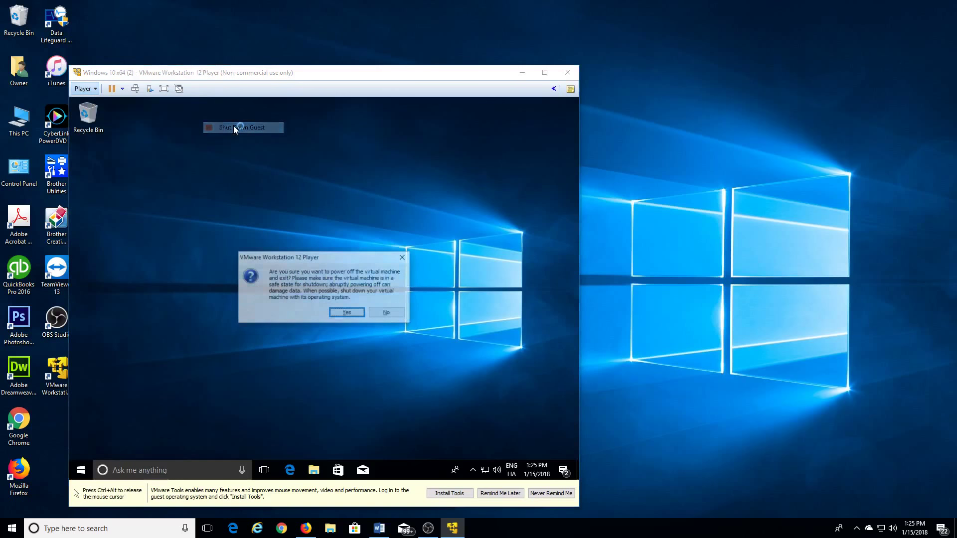
left_click(347, 317)
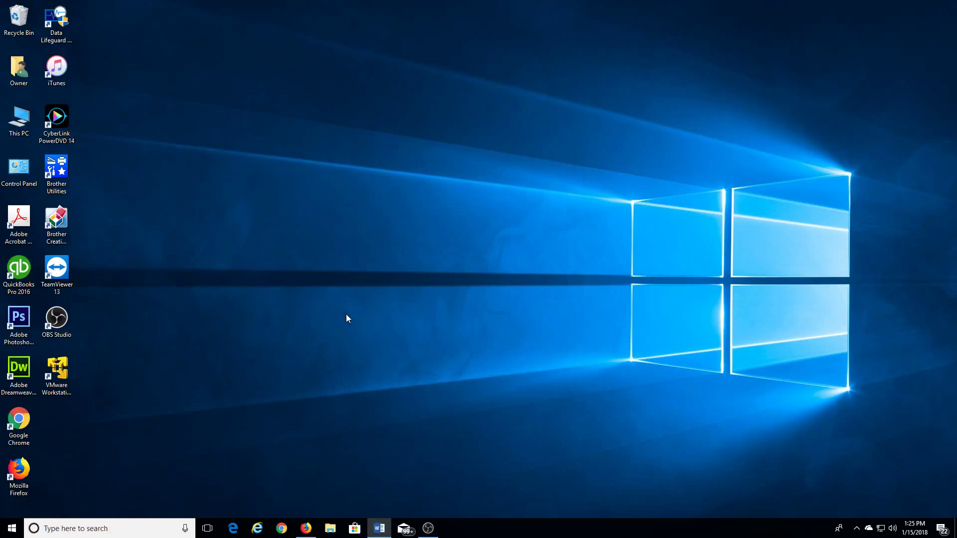
Step: Reopen VMware Workstation 12 Player and start the Windows 10 x64 (2) virtual machine
left_click(59, 373)
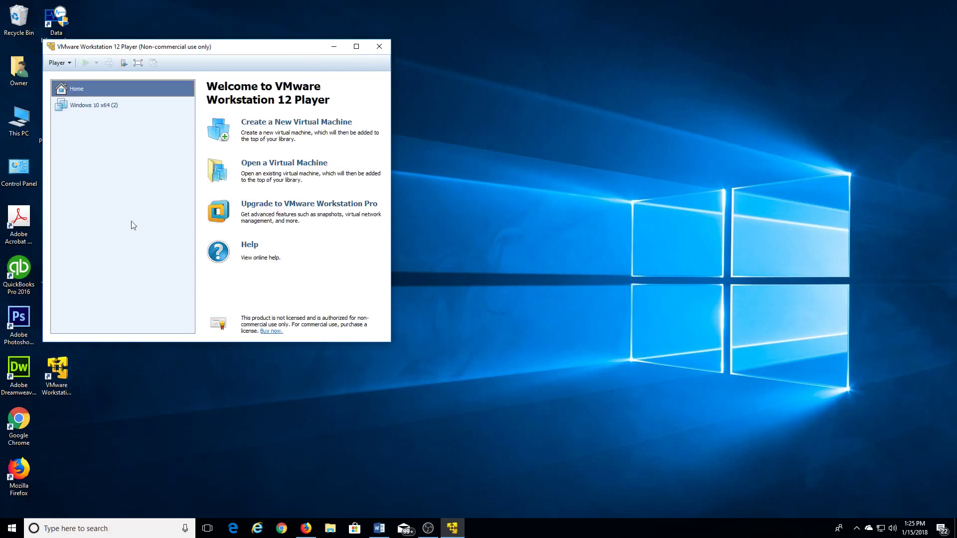
left_click(92, 106)
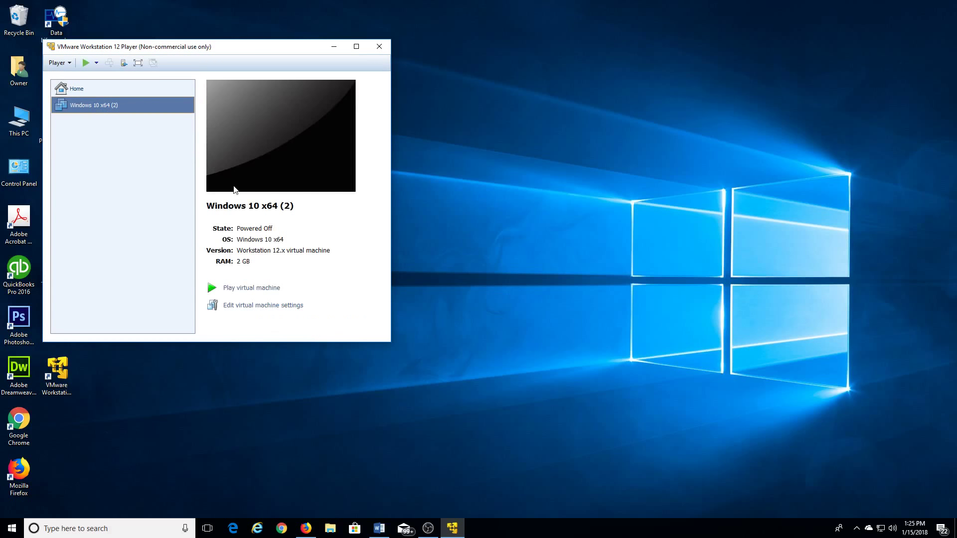
left_click(234, 289)
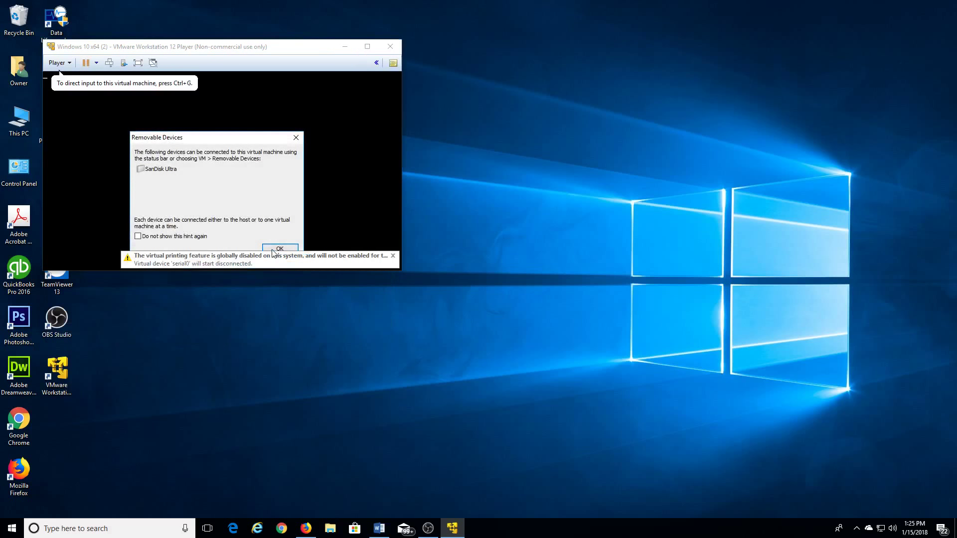
Step: Dismiss the startup prompts, postponing the VMware Tools download, and maximize the virtual machine window
left_click(273, 250)
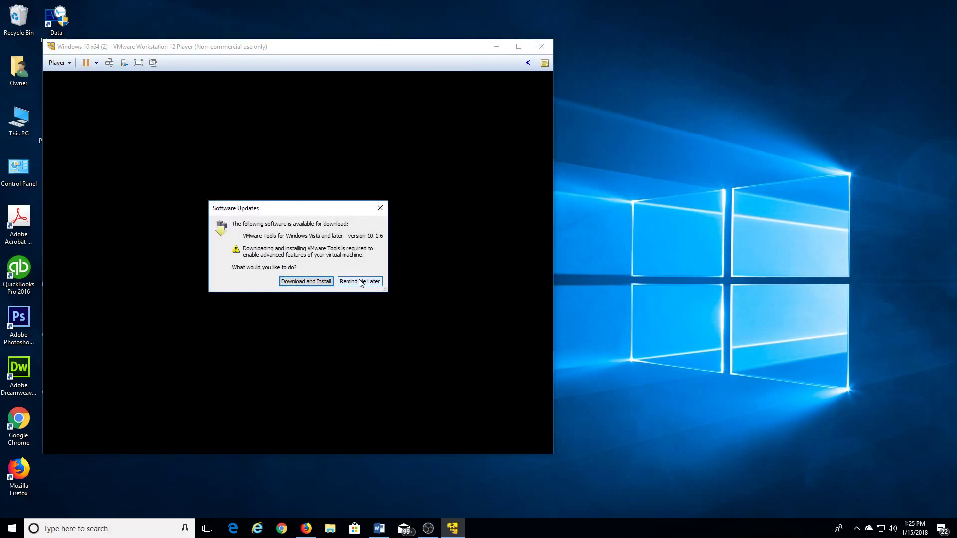
left_click(360, 283)
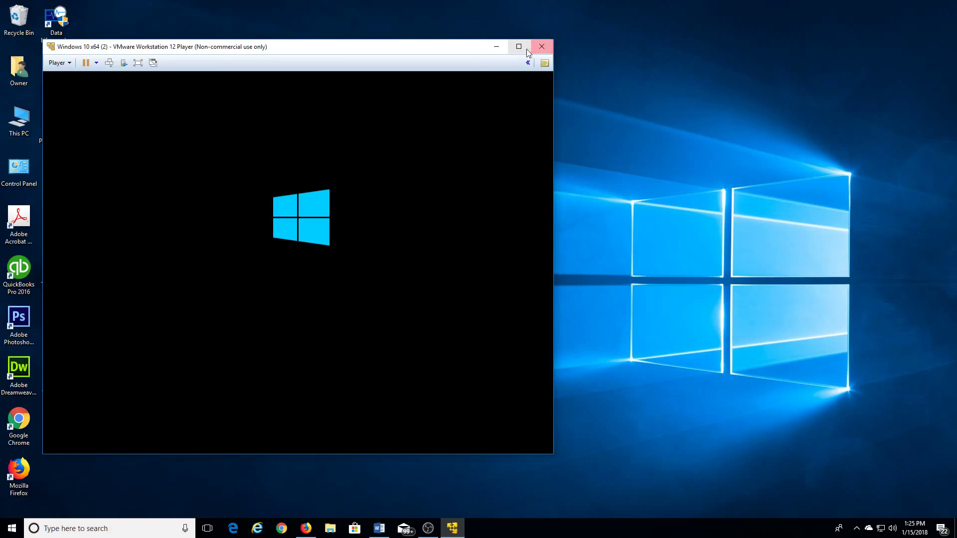
left_click(518, 47)
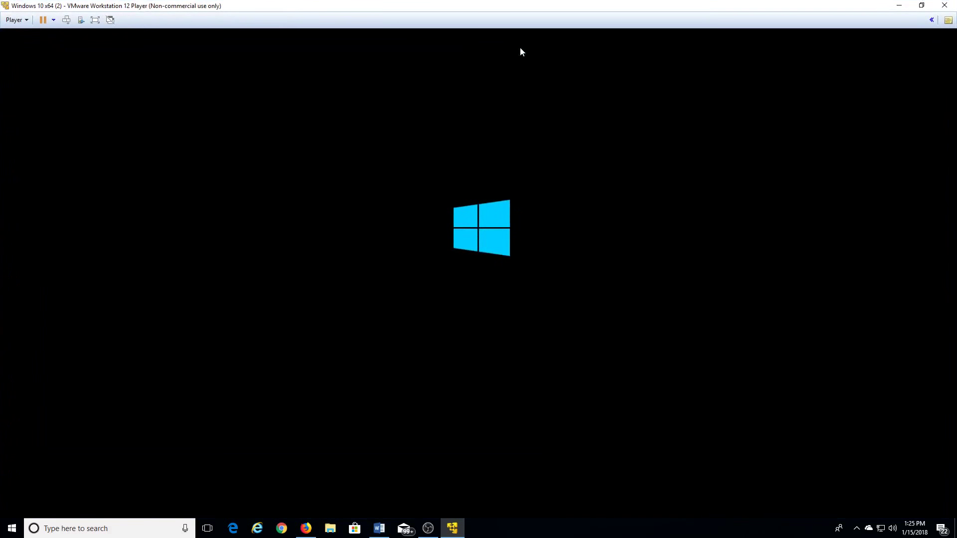